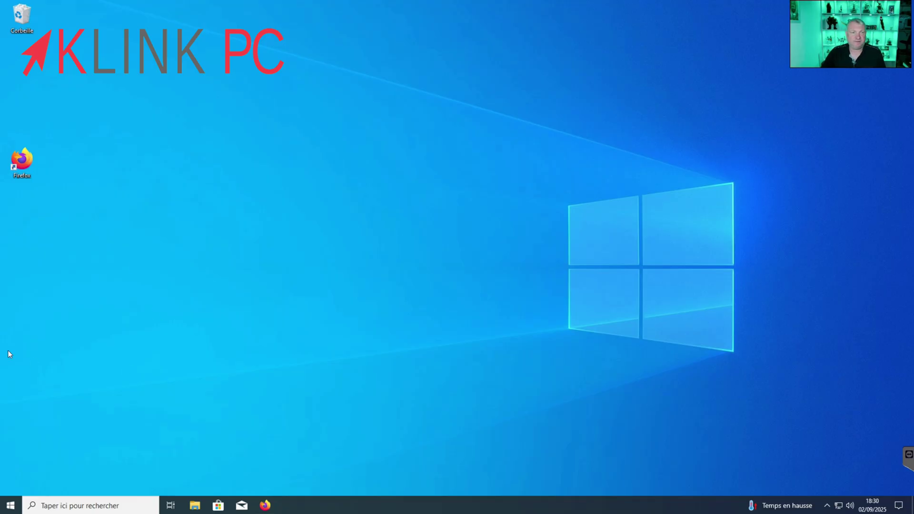
# Open the system's About page and examine the device and Windows specifications.
pyautogui.rightClick(12, 509)
pyautogui.click(76, 288)
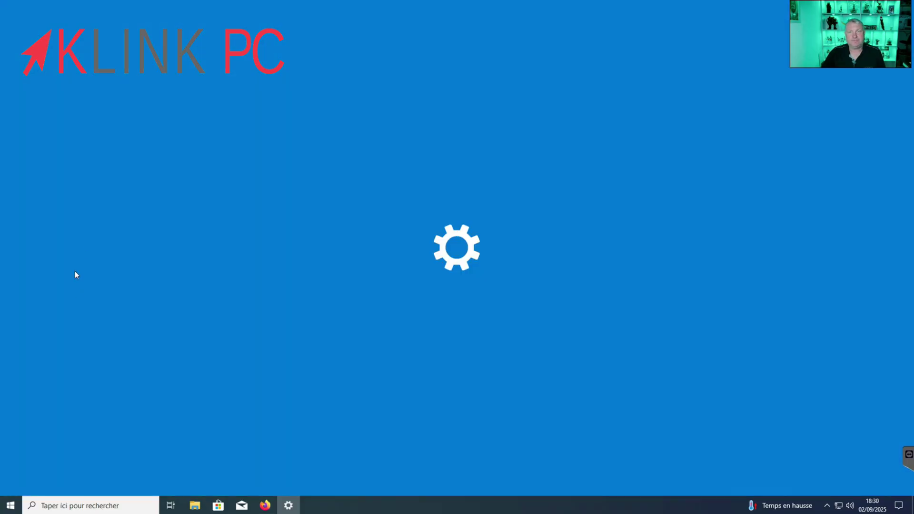
pyautogui.scroll(-3, 364, 295)
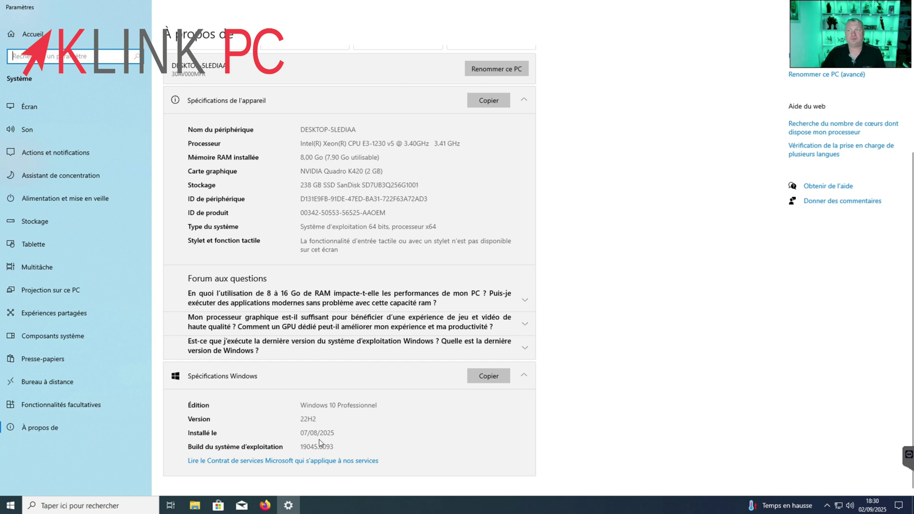
pyautogui.click(860, 8)
# Search the web in Firefox for "telecherger windows 11" and open Microsoft's Télécharger Windows 11 page.
pyautogui.click(265, 505)
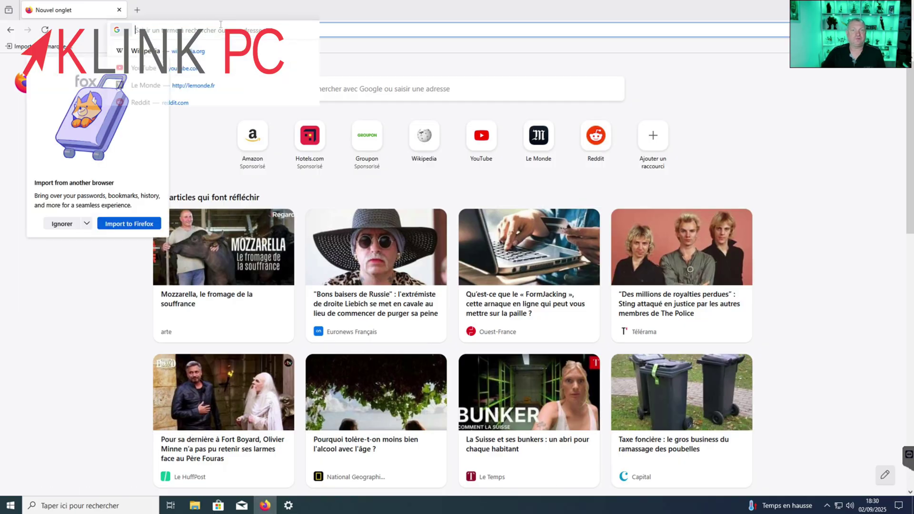
pyautogui.click(221, 24)
pyautogui.write('t')
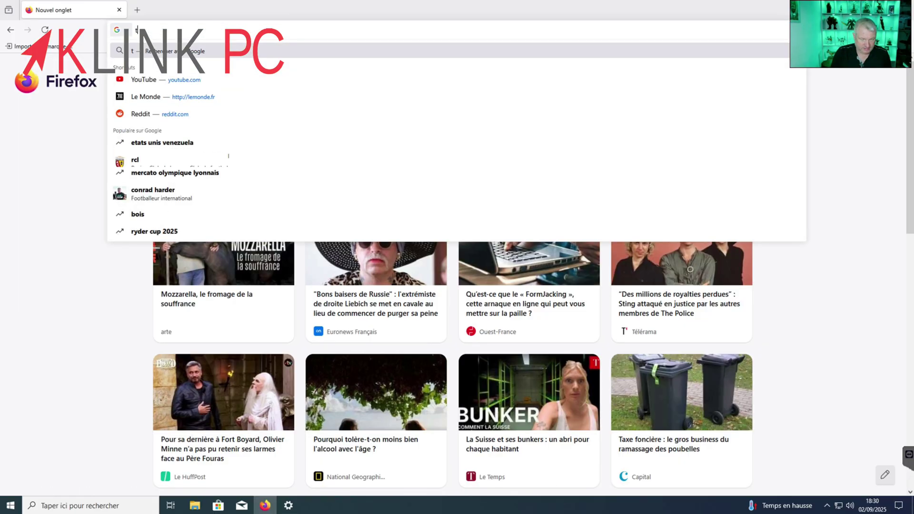
pyautogui.write('elecherger')
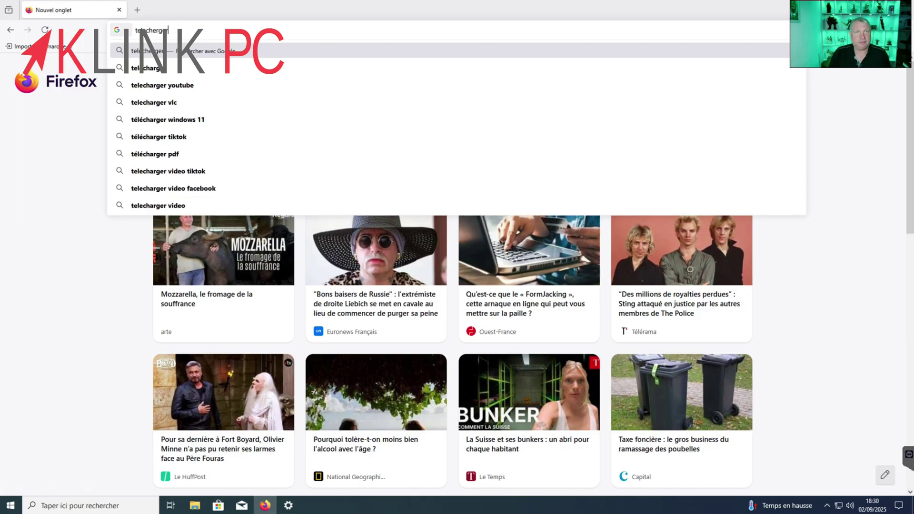
pyautogui.write(' win')
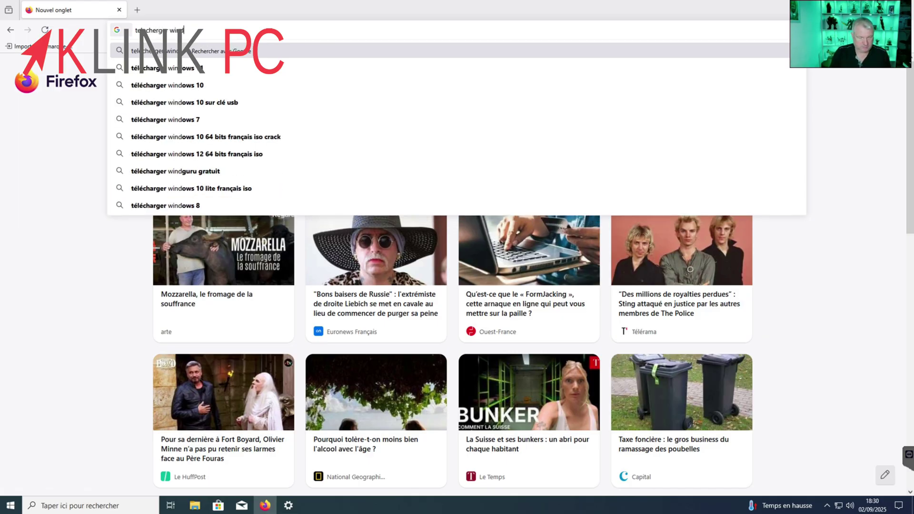
pyautogui.write('dows 11')
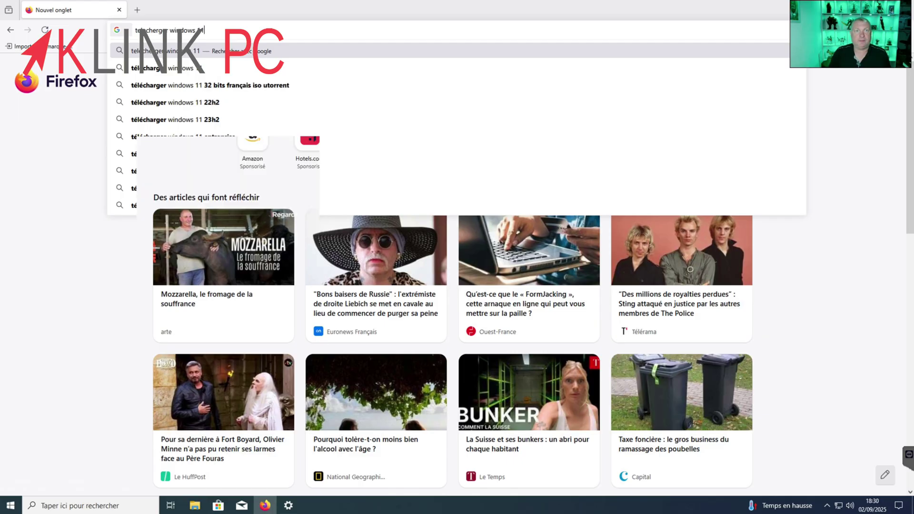
pyautogui.press('Return')
pyautogui.click(489, 425)
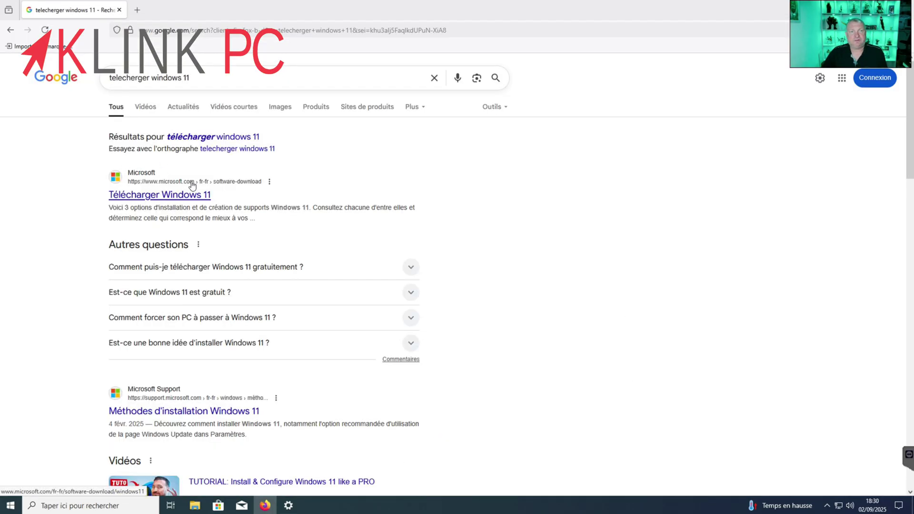
pyautogui.click(176, 195)
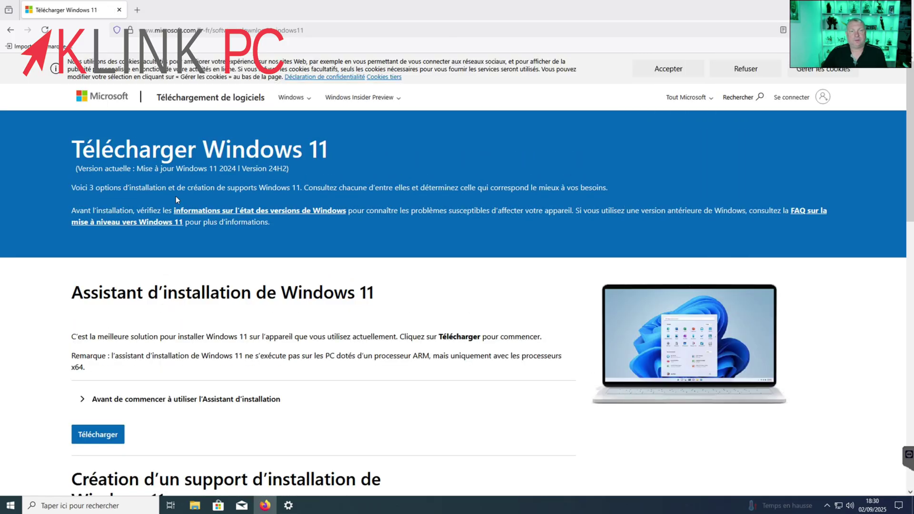
# Choose Windows 11 (ISO édition multiple pour les appareils x64) as the disk image and submit the download choice.
pyautogui.scroll(-4, 294, 304)
pyautogui.scroll(-4, 203, 308)
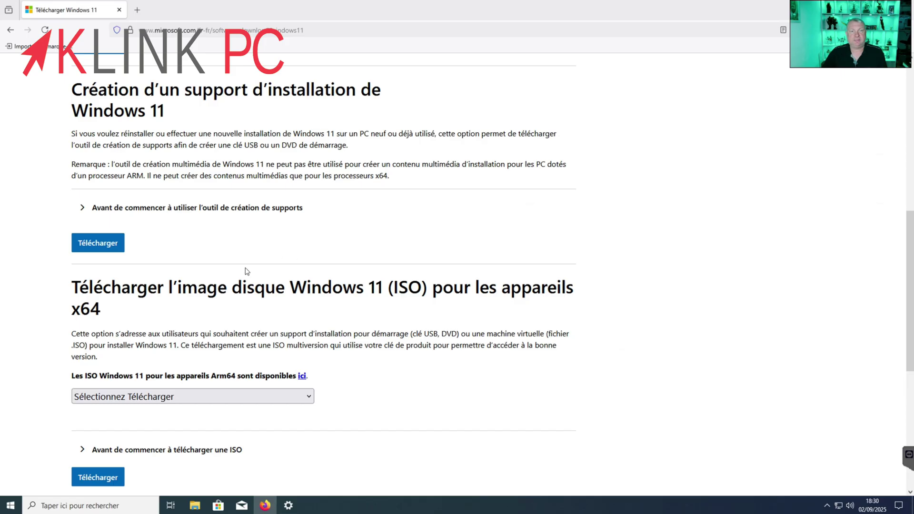
pyautogui.click(198, 399)
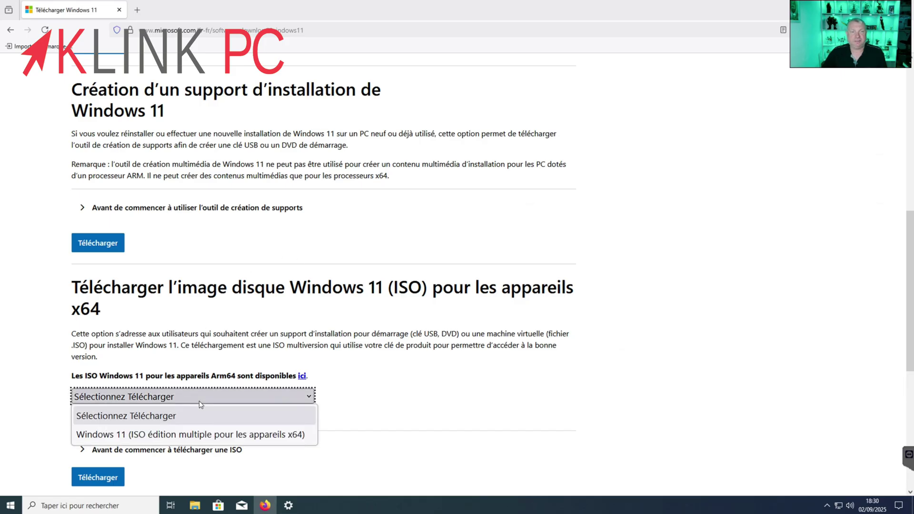
pyautogui.click(198, 436)
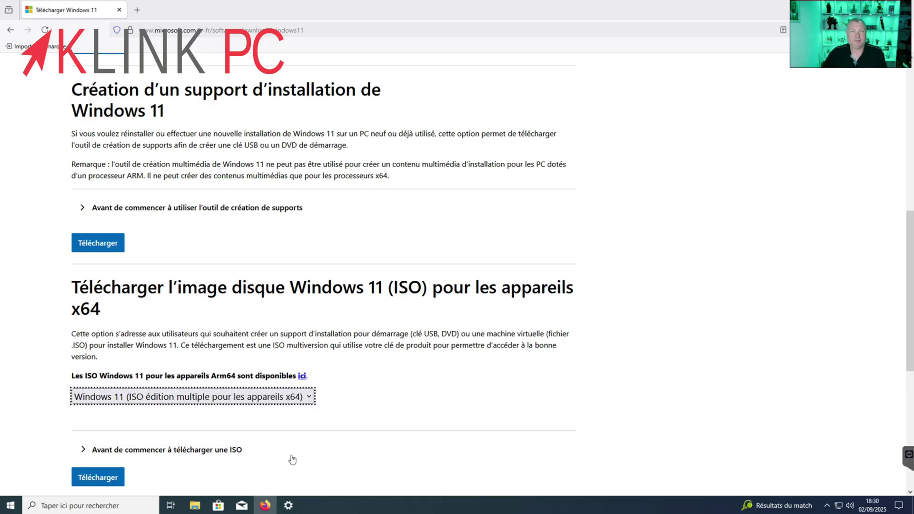
pyautogui.scroll(-1, 351, 412)
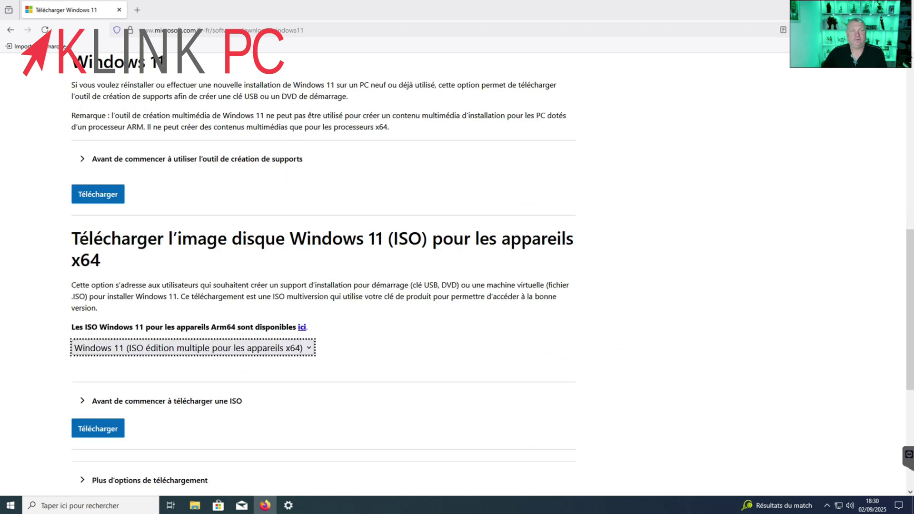
pyautogui.moveTo(73, 241); pyautogui.dragTo(333, 233)
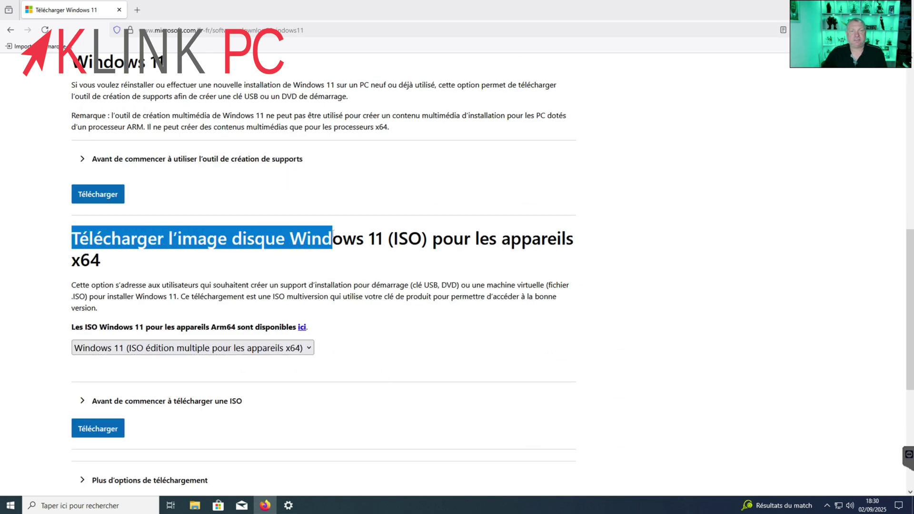
pyautogui.click(113, 431)
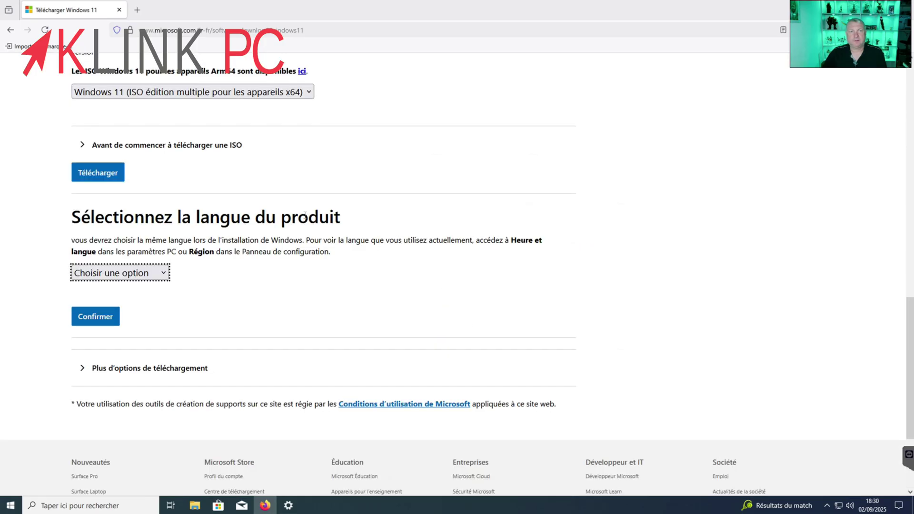
# Confirm Français as the product language and start the 64-bit Windows 11 ISO download.
pyautogui.click(119, 273)
pyautogui.scroll(-9, 114, 428)
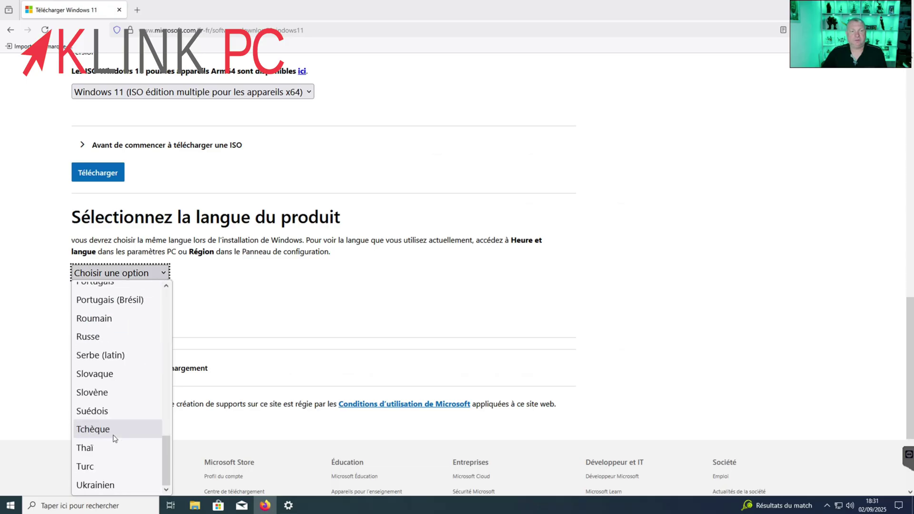
pyautogui.scroll(7, 107, 390)
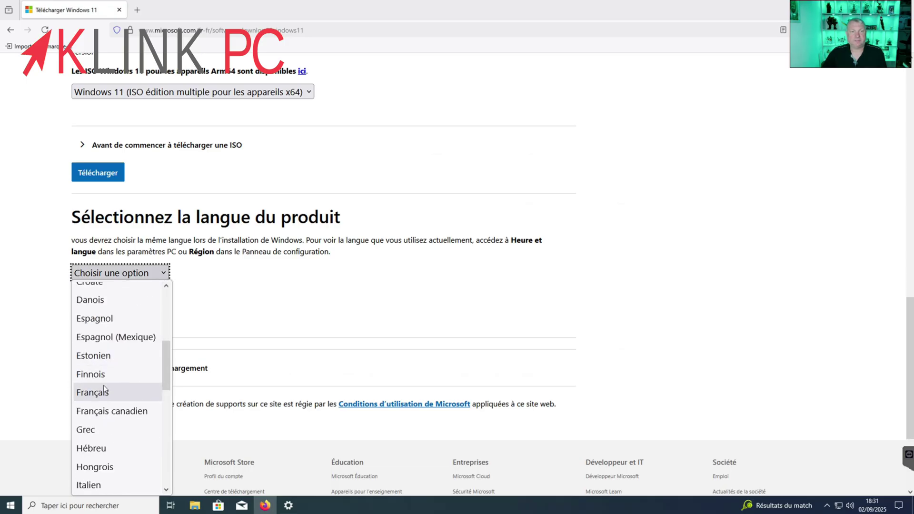
pyautogui.click(104, 392)
pyautogui.click(96, 317)
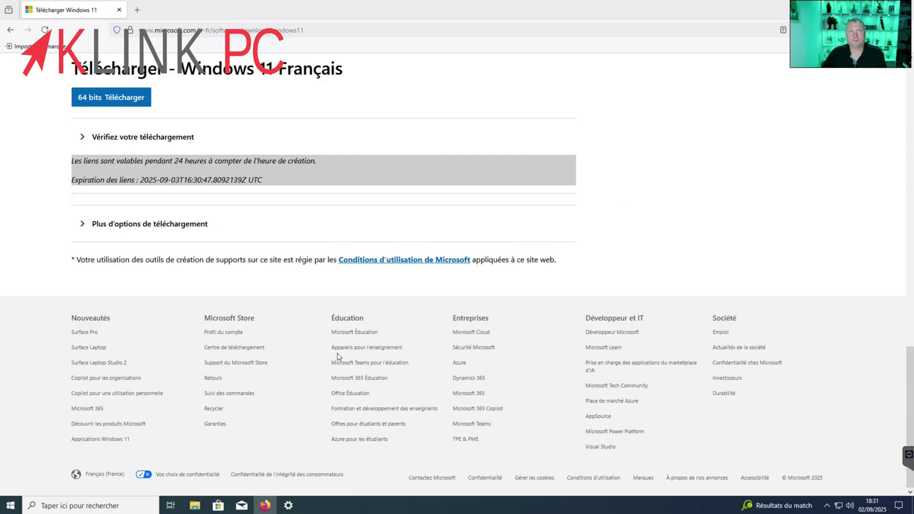
pyautogui.click(113, 101)
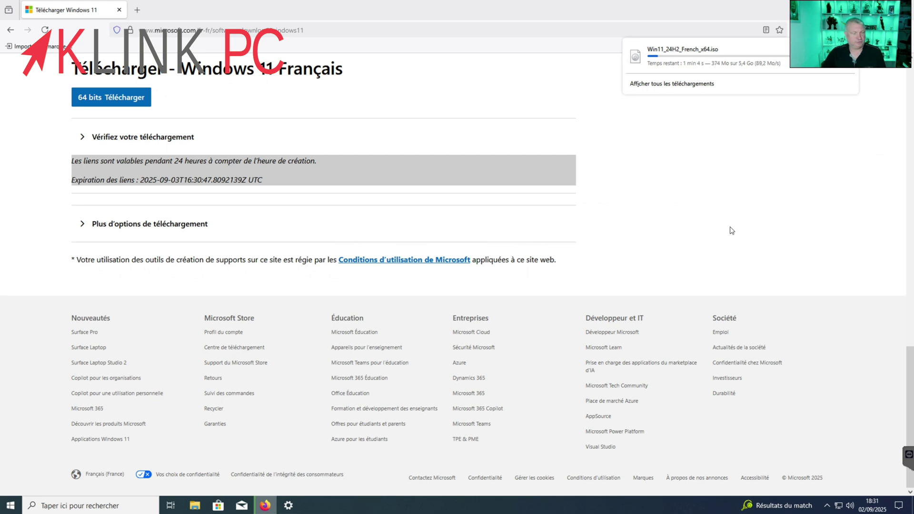
# Search for "rufus" in a new browser tab, open the French Rufus site and accept its data consent request.
pyautogui.click(137, 10)
pyautogui.write('rufus')
pyautogui.press('Return')
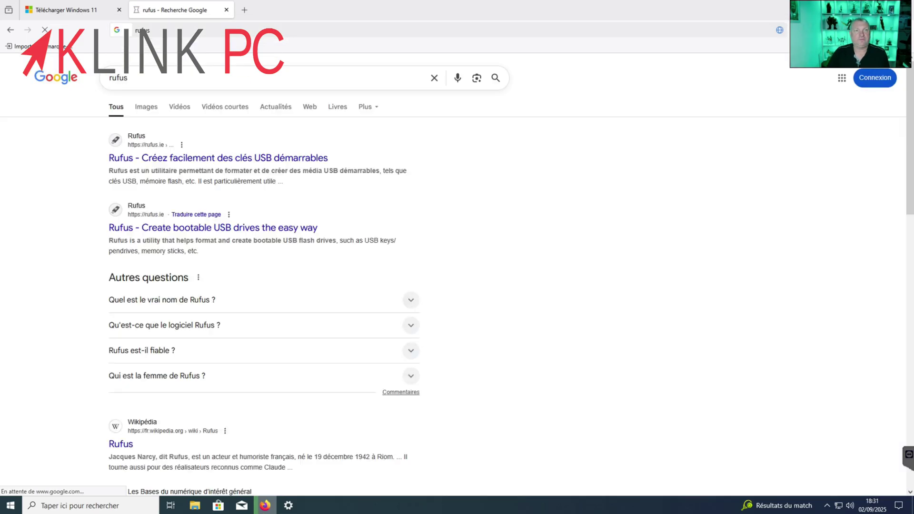
pyautogui.click(163, 159)
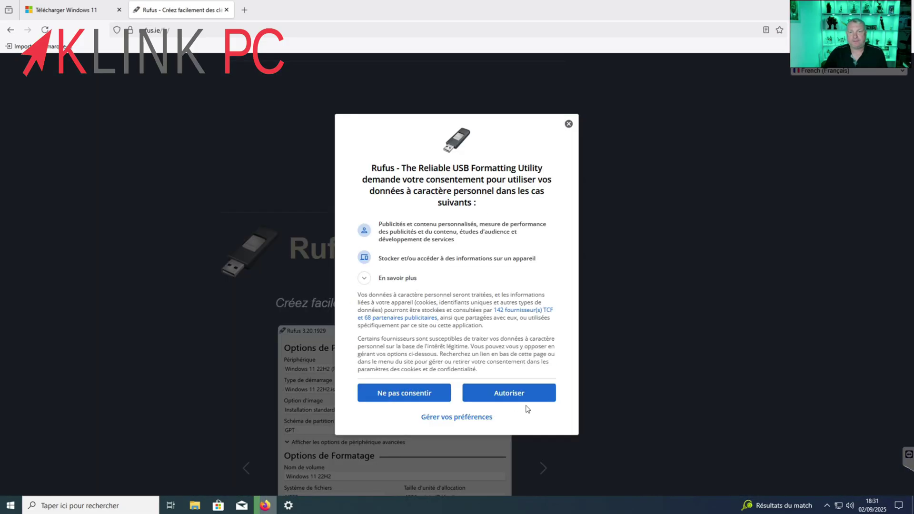
pyautogui.click(516, 393)
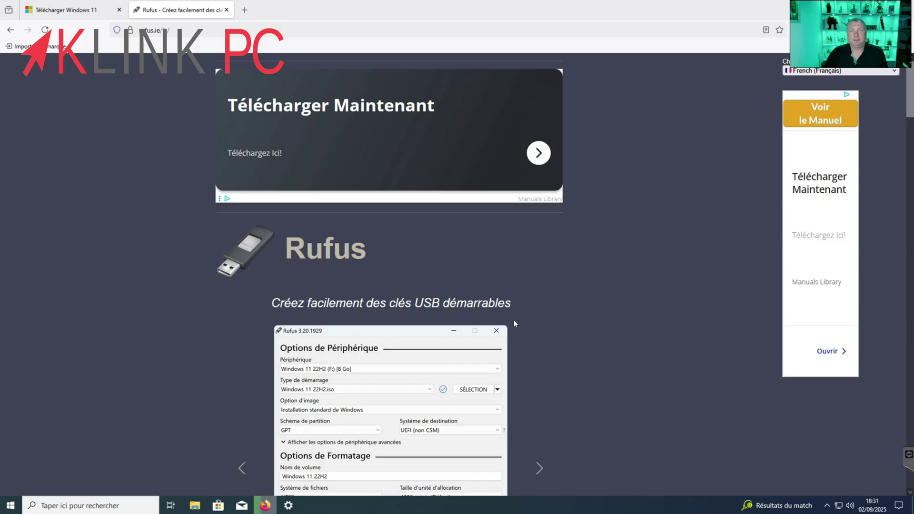
# Download the standard Windows x64 version rufus-4.9.exe and close the interrupting advertisement.
pyautogui.scroll(-4, 552, 317)
pyautogui.scroll(-6, 573, 310)
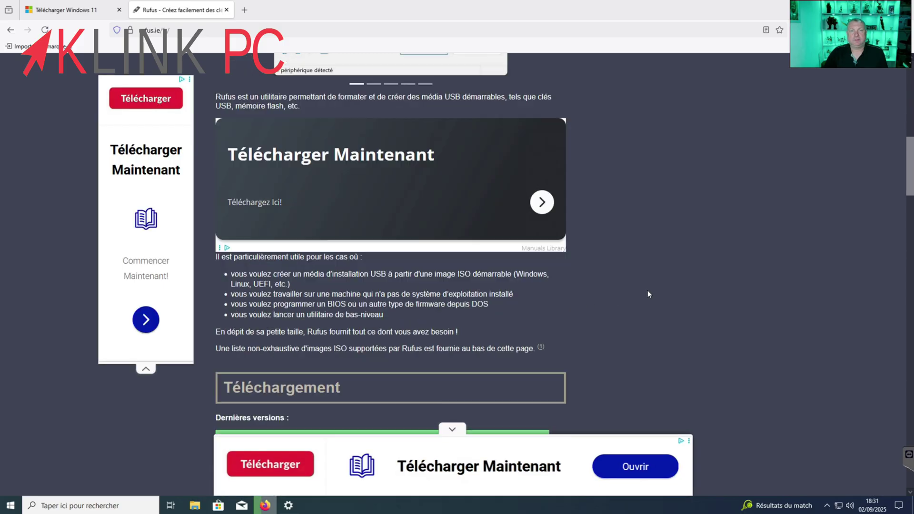
pyautogui.scroll(-4, 648, 294)
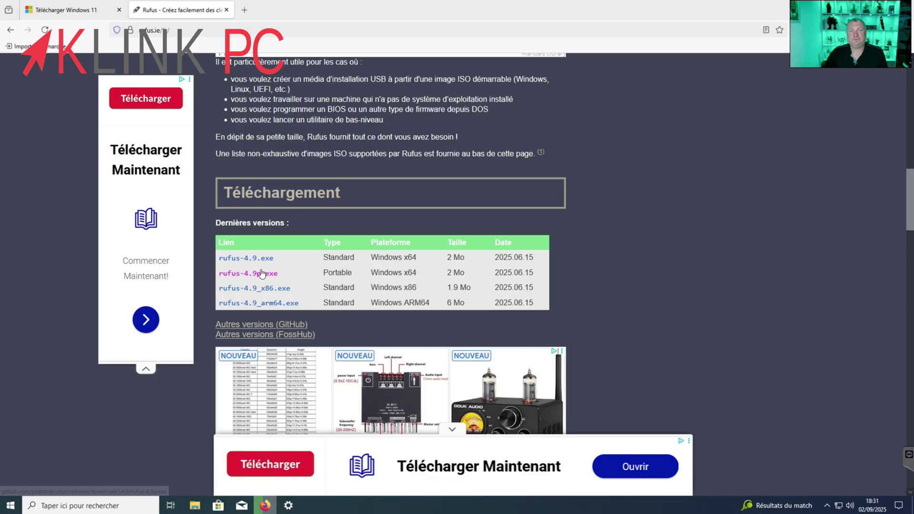
pyautogui.click(261, 261)
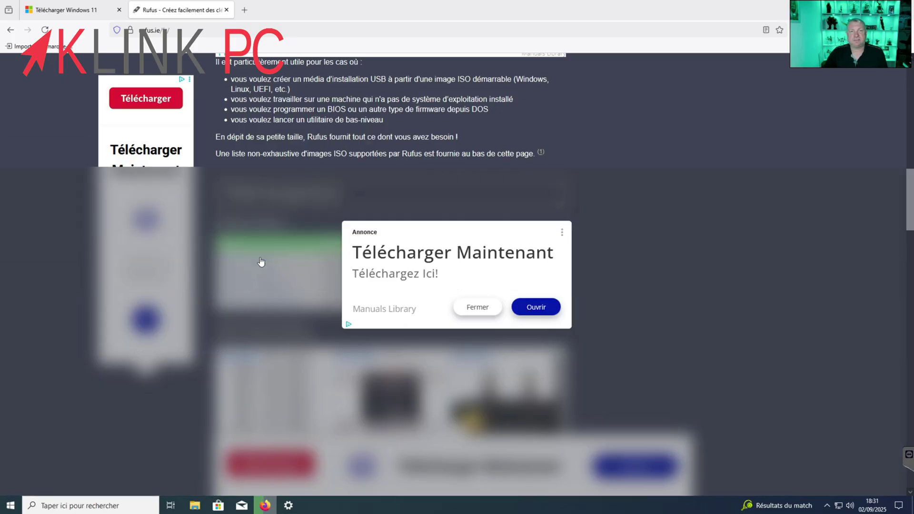
pyautogui.click(479, 309)
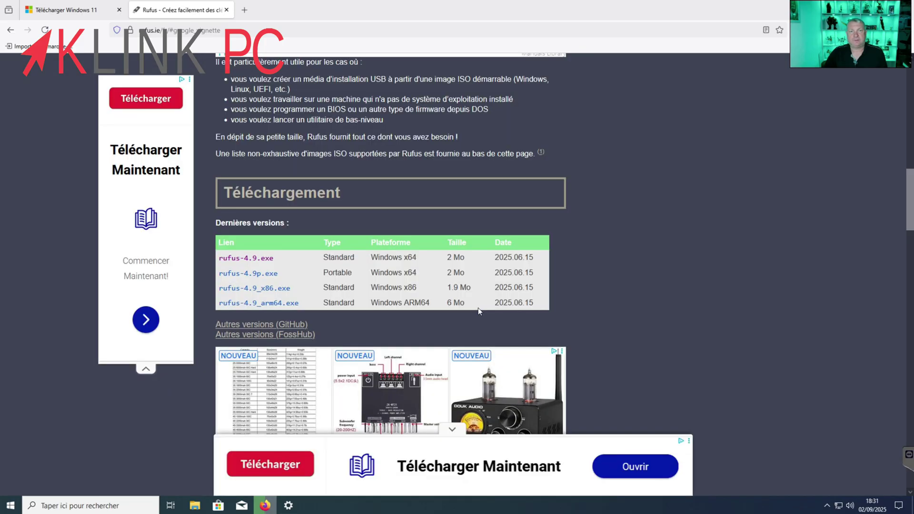
# Show the downloaded rufus-4.9 file in its folder and minimize the USB (D:) drive window.
pyautogui.click(853, 30)
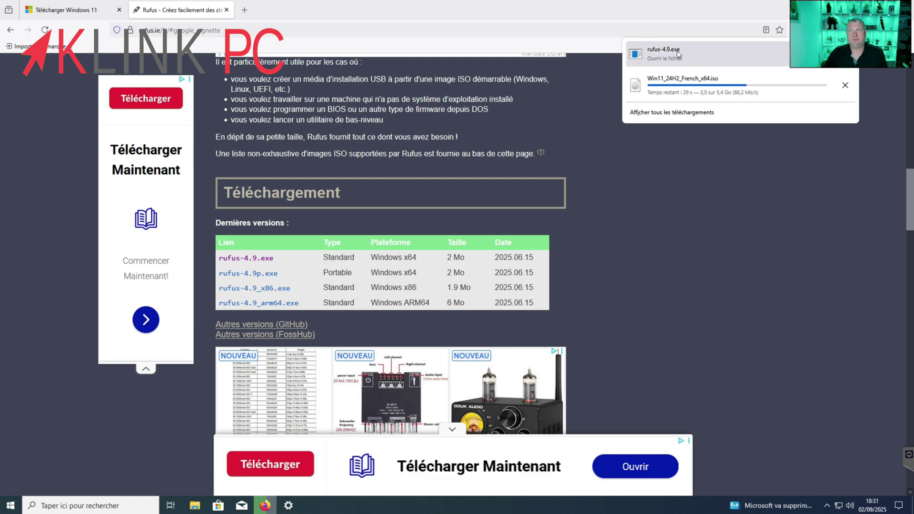
pyautogui.click(831, 55)
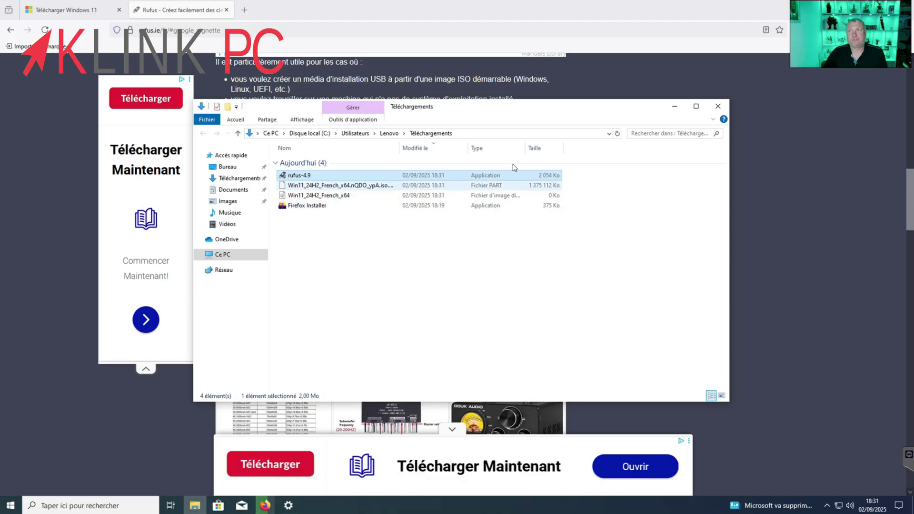
pyautogui.click(852, 31)
pyautogui.click(686, 263)
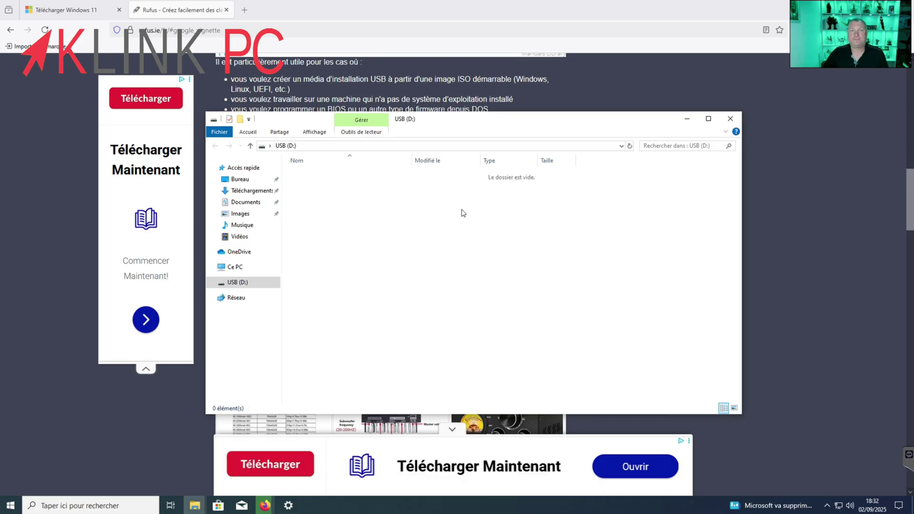
pyautogui.click(686, 120)
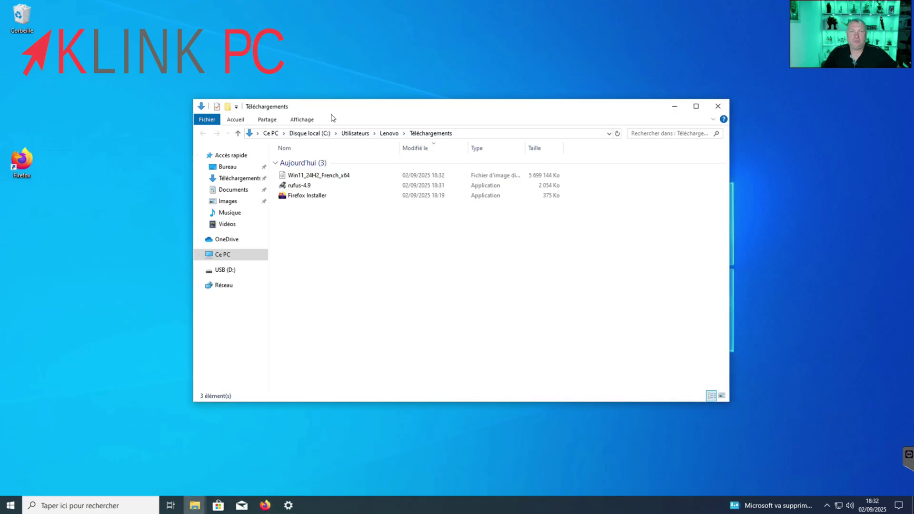
# Launch rufus-4.9 from the Téléchargements folder, authorize its changes to the device and allow online update checks.
pyautogui.doubleClick(301, 188)
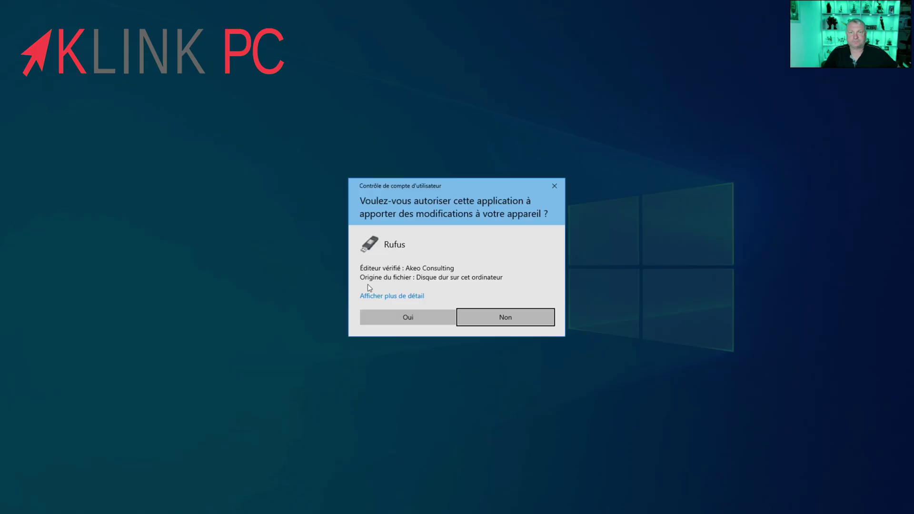
pyautogui.click(410, 318)
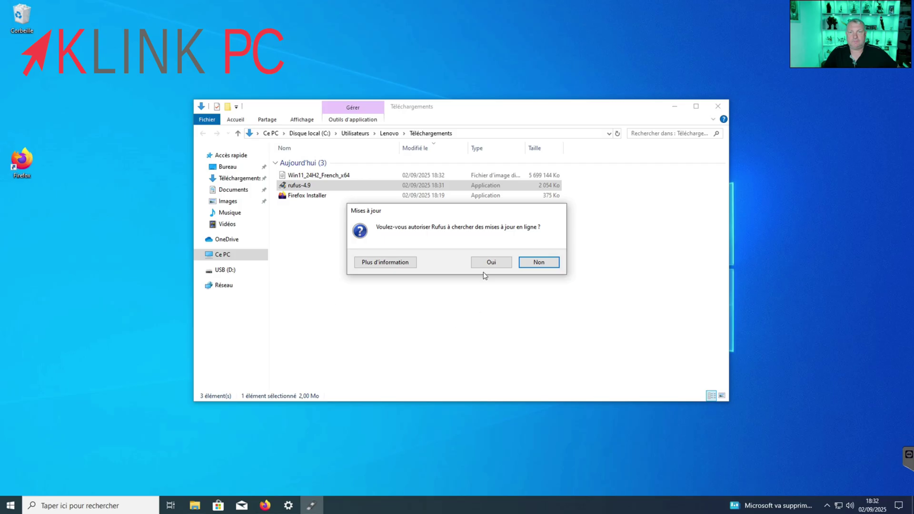
pyautogui.click(495, 265)
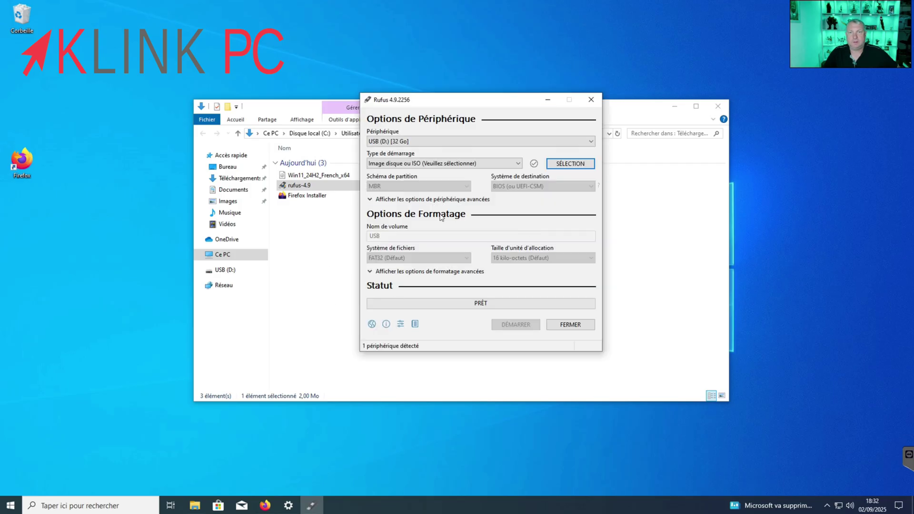
# Load Win11_24H2_French_x64.iso as the boot image and keep USB (D:) [32 Go] as the target device.
pyautogui.moveTo(461, 104); pyautogui.dragTo(403, 123)
pyautogui.click(509, 185)
pyautogui.click(431, 207)
pyautogui.click(679, 369)
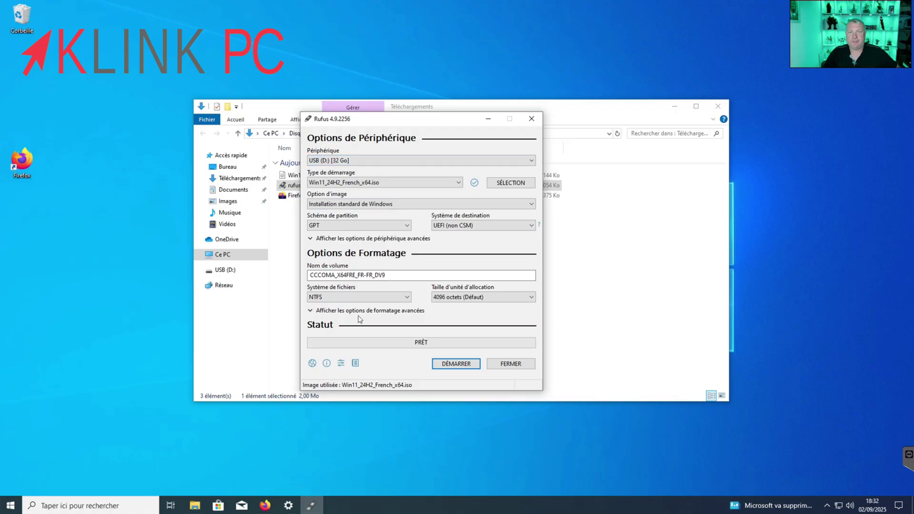
pyautogui.click(357, 161)
pyautogui.click(358, 161)
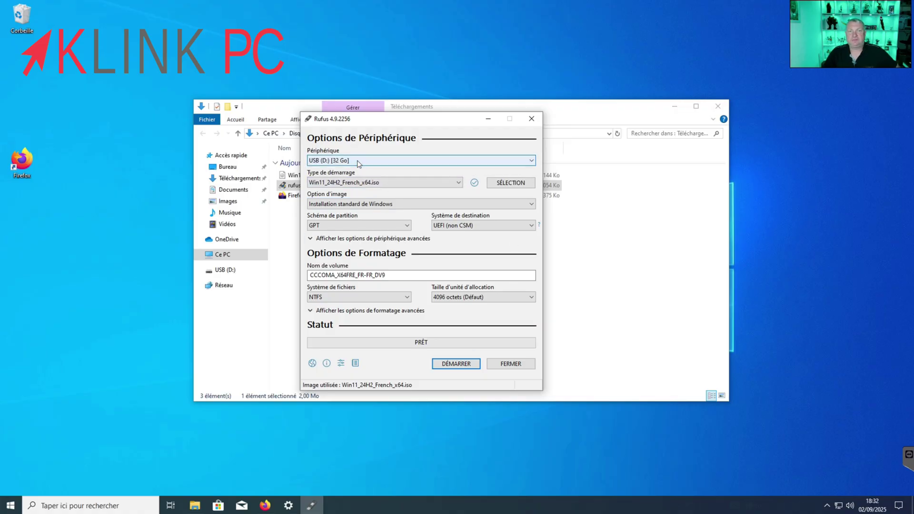
pyautogui.click(357, 162)
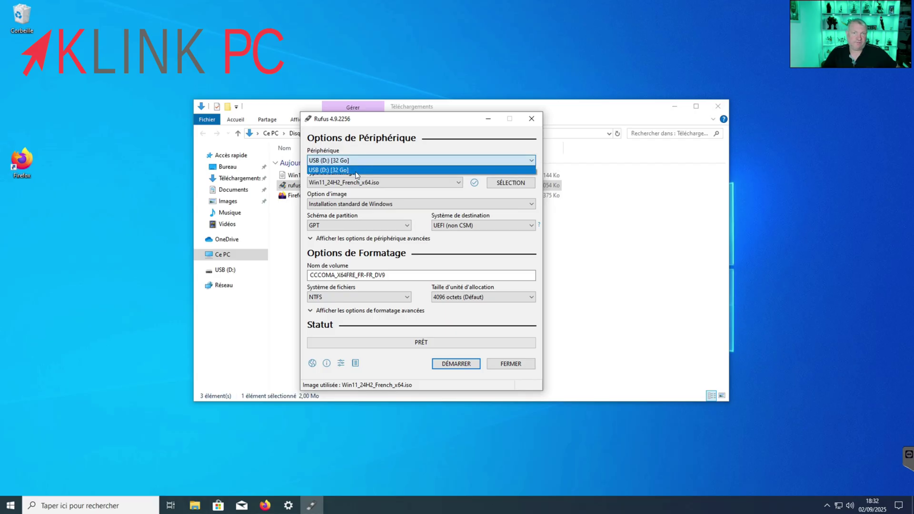
pyautogui.click(357, 162)
pyautogui.click(357, 162)
pyautogui.click(357, 162)
pyautogui.click(357, 161)
pyautogui.click(358, 162)
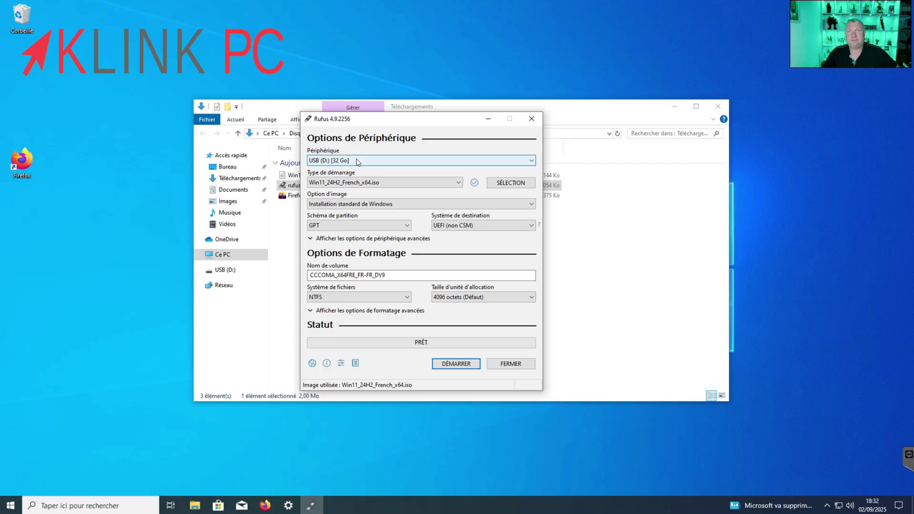
# Write the image to USB (D:) without the RAM, Secure Boot, TPM 2.0 and Microsoft account requirements, accept erasing the drive, and close Rufus.
pyautogui.click(456, 364)
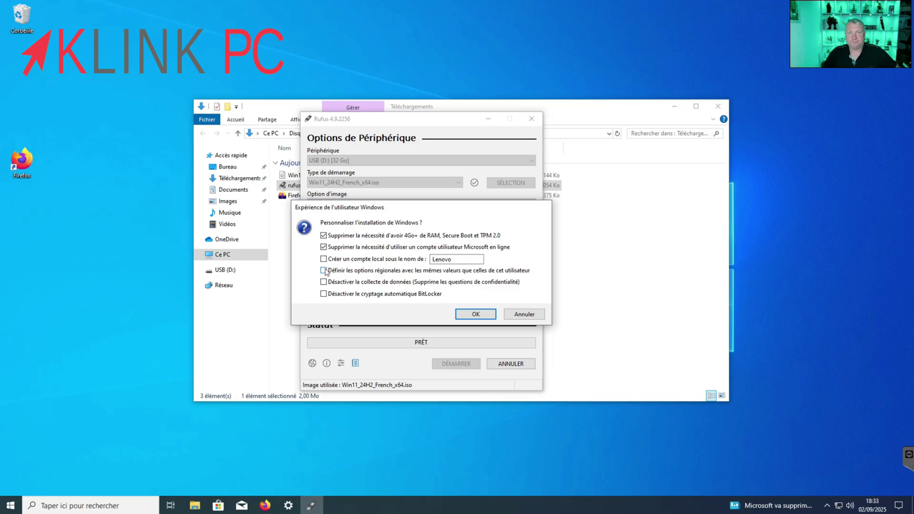
pyautogui.click(477, 314)
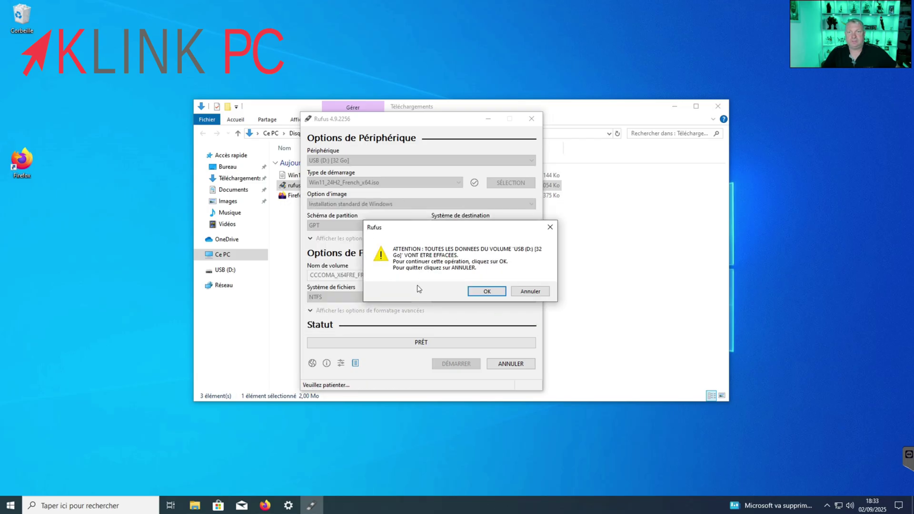
pyautogui.click(480, 292)
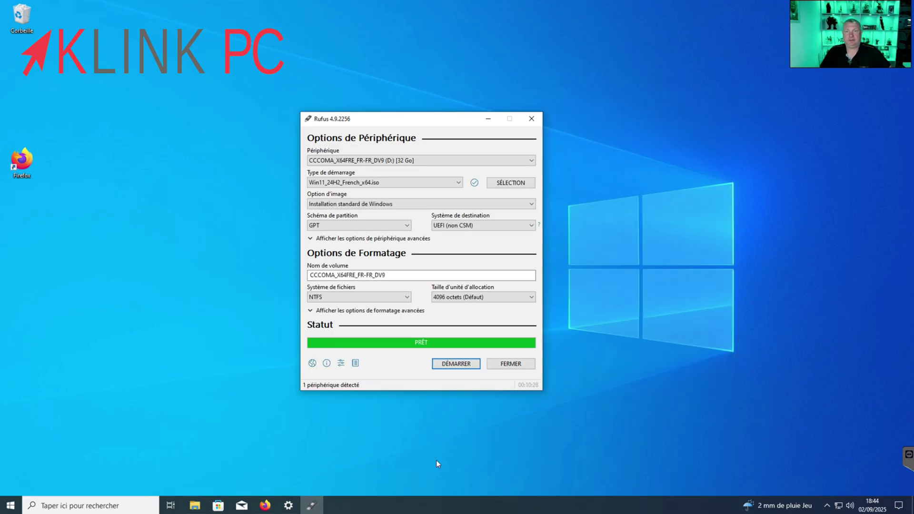
pyautogui.click(522, 367)
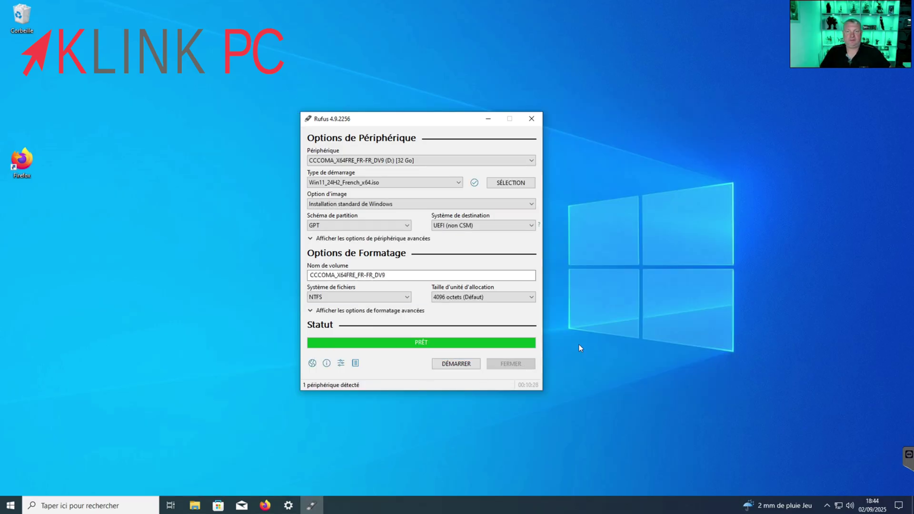
# Open the CCCOMA_X64FRE_FR-FR_DV9 (D:) drive in File Explorer, launch its setup application and authorize it to make changes.
pyautogui.click(197, 508)
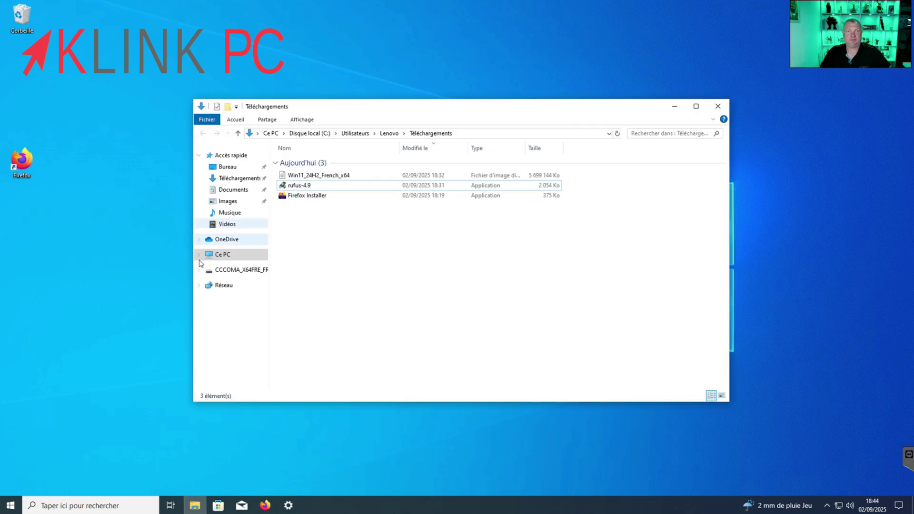
pyautogui.click(222, 254)
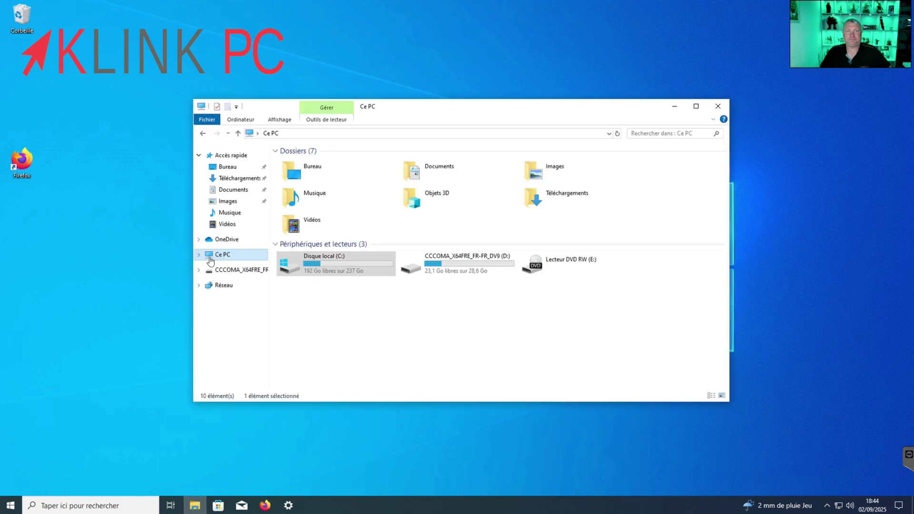
pyautogui.doubleClick(463, 272)
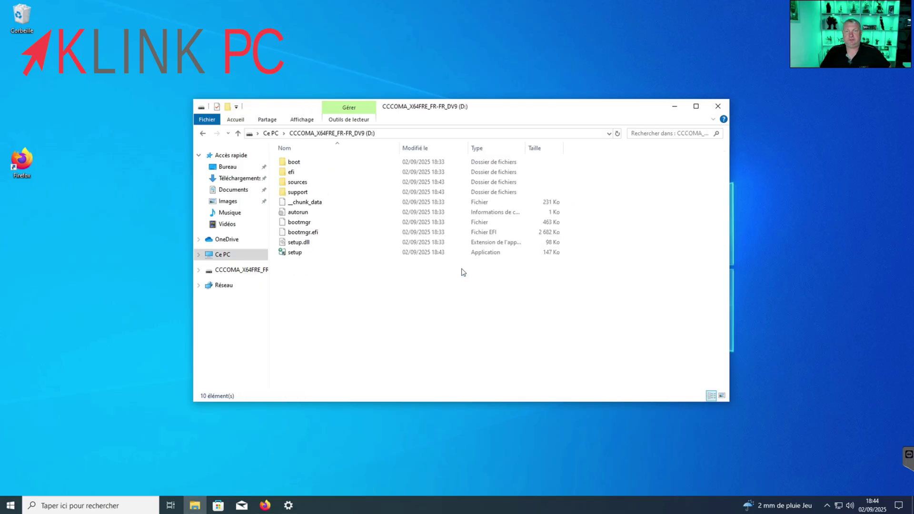
pyautogui.doubleClick(295, 253)
pyautogui.click(388, 315)
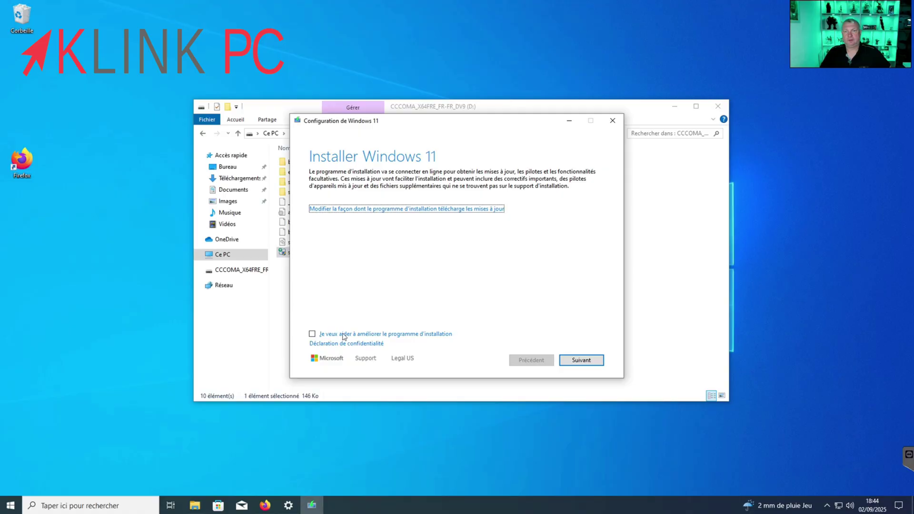
# Proceed with the Windows 11 setup's online update search, minimize the drive's folder window, and accept the licence terms.
pyautogui.click(581, 359)
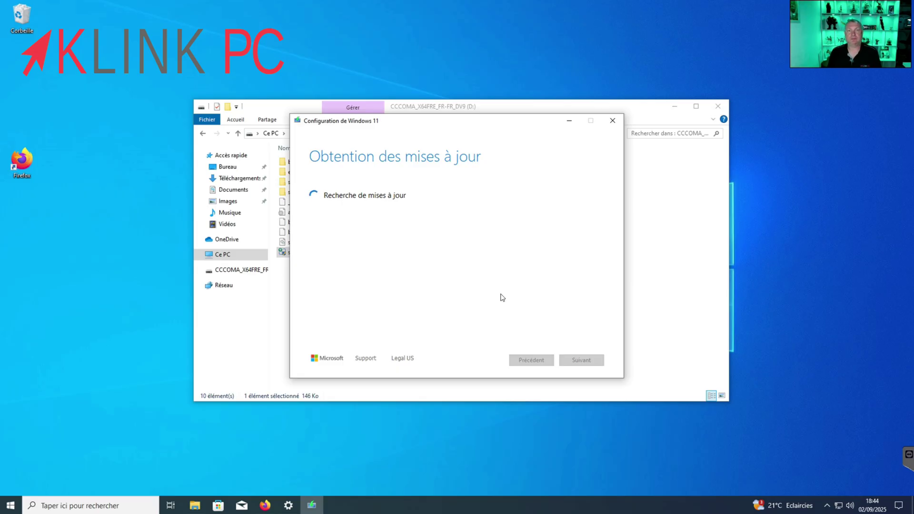
pyautogui.click(676, 107)
pyautogui.moveTo(441, 122); pyautogui.dragTo(436, 112)
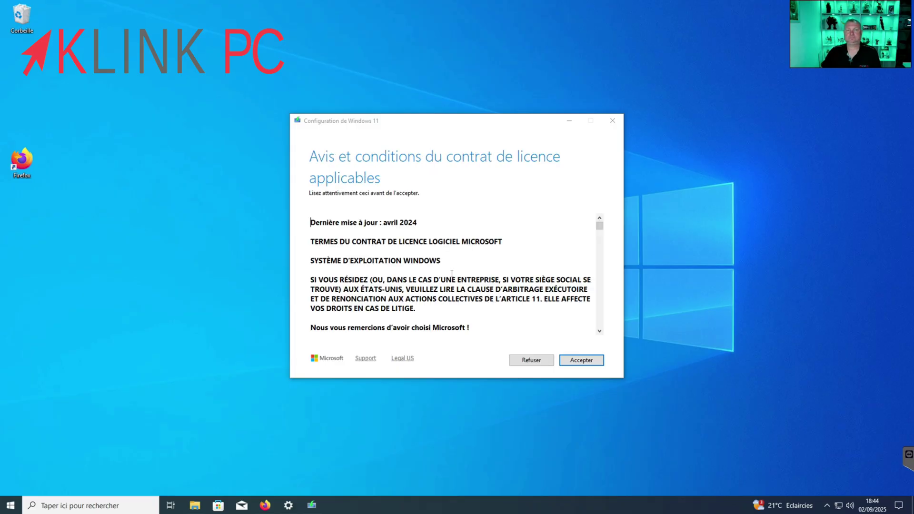
pyautogui.click(581, 359)
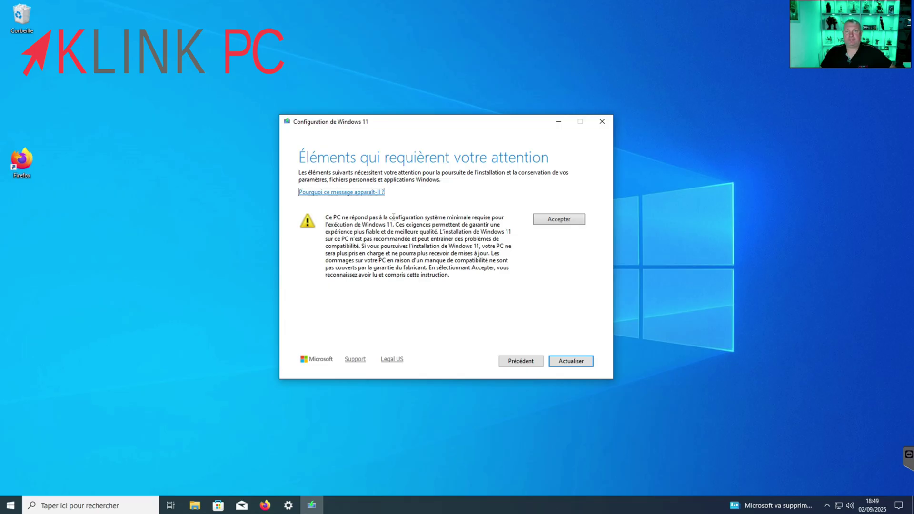
# Accept the minimum system requirements warning and install Windows 11 Professionnel, keeping personal files and applications.
pyautogui.moveTo(368, 218); pyautogui.dragTo(513, 288)
pyautogui.click(561, 220)
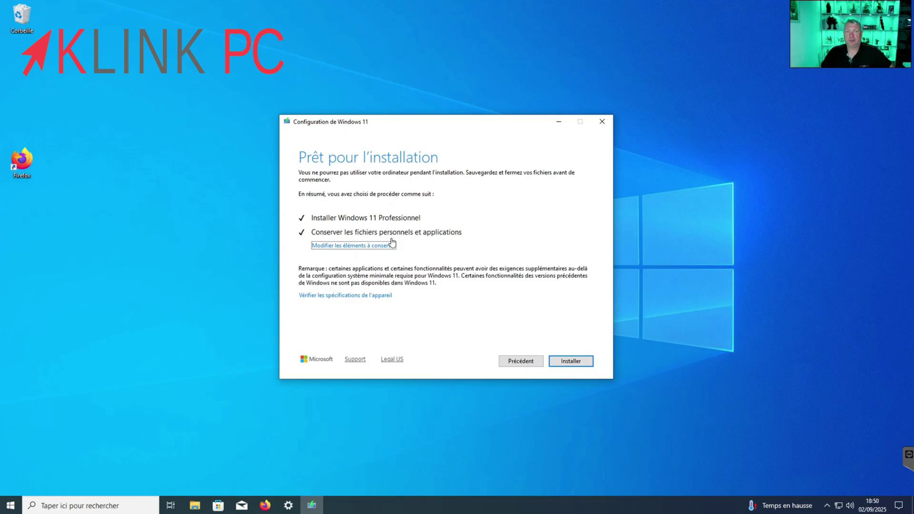
pyautogui.click(571, 361)
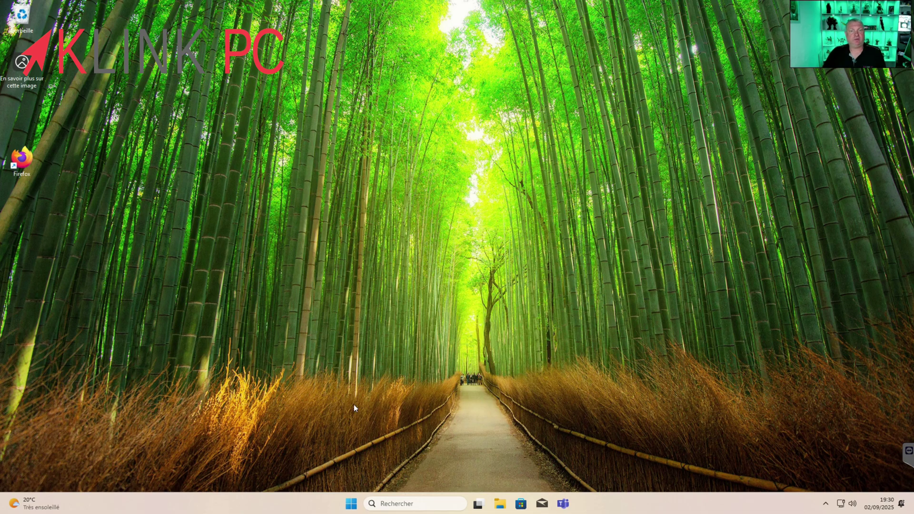
# Examine the Windows specifications in the system information and the optional updates in Windows Update's advanced options.
pyautogui.rightClick(352, 503)
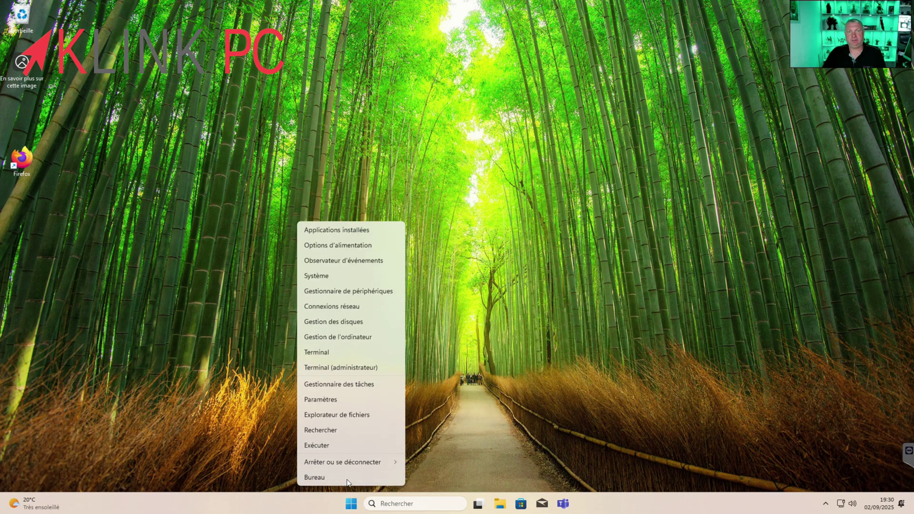
pyautogui.click(318, 273)
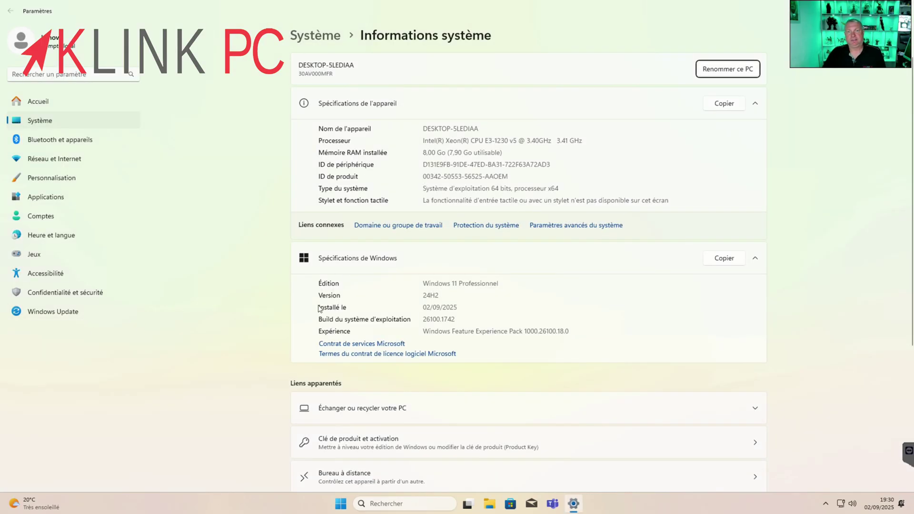
pyautogui.click(70, 316)
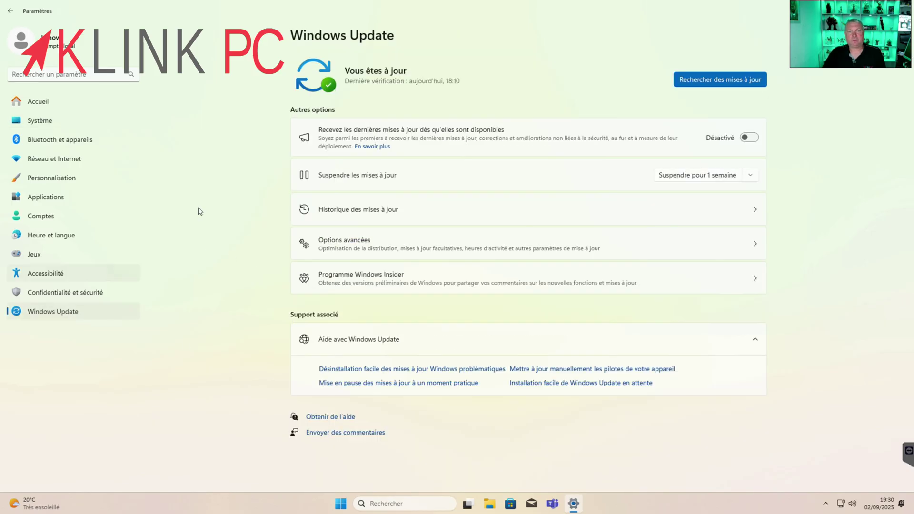
pyautogui.click(422, 244)
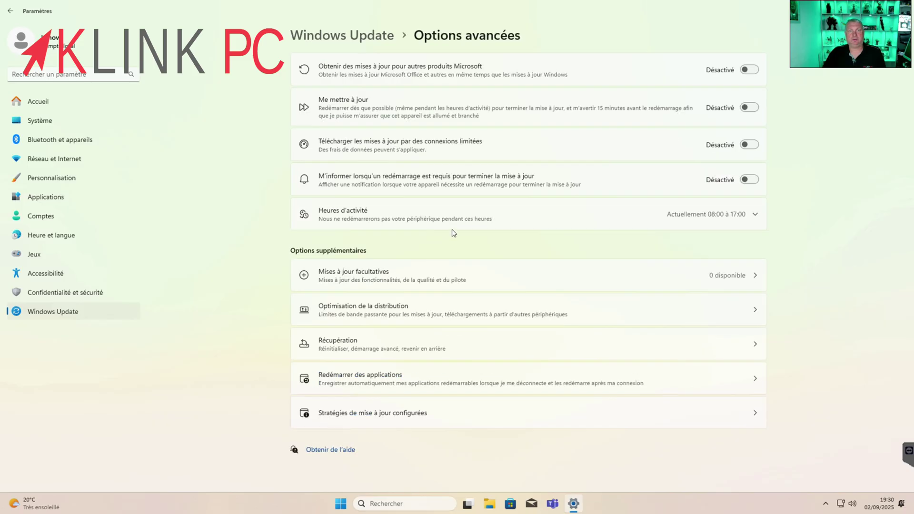
pyautogui.click(392, 280)
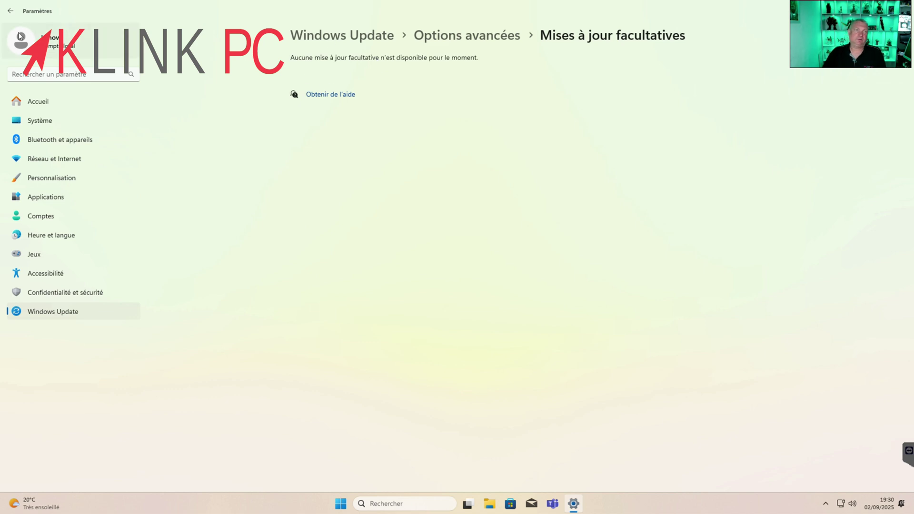
pyautogui.click(10, 10)
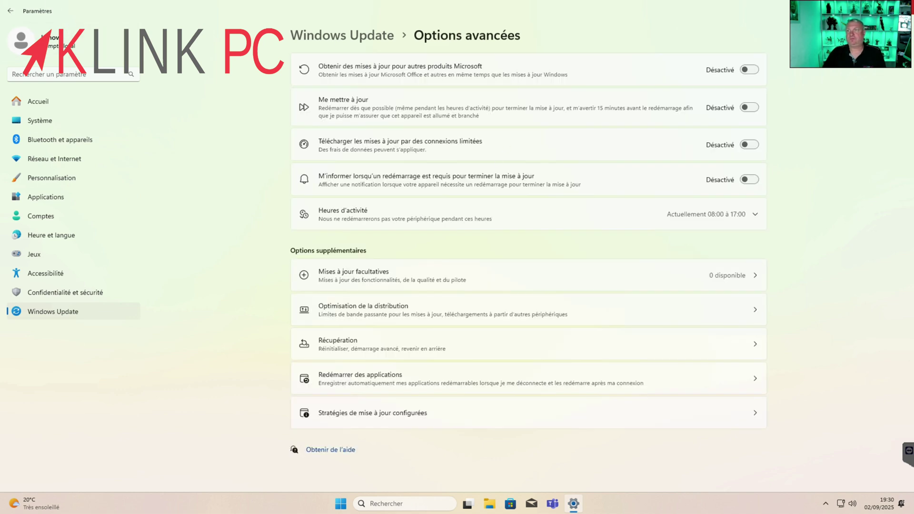
pyautogui.click(903, 15)
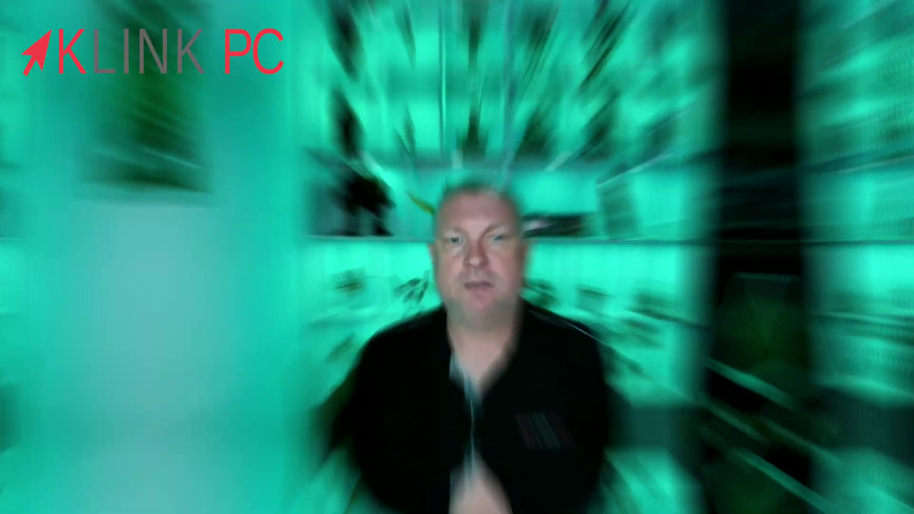